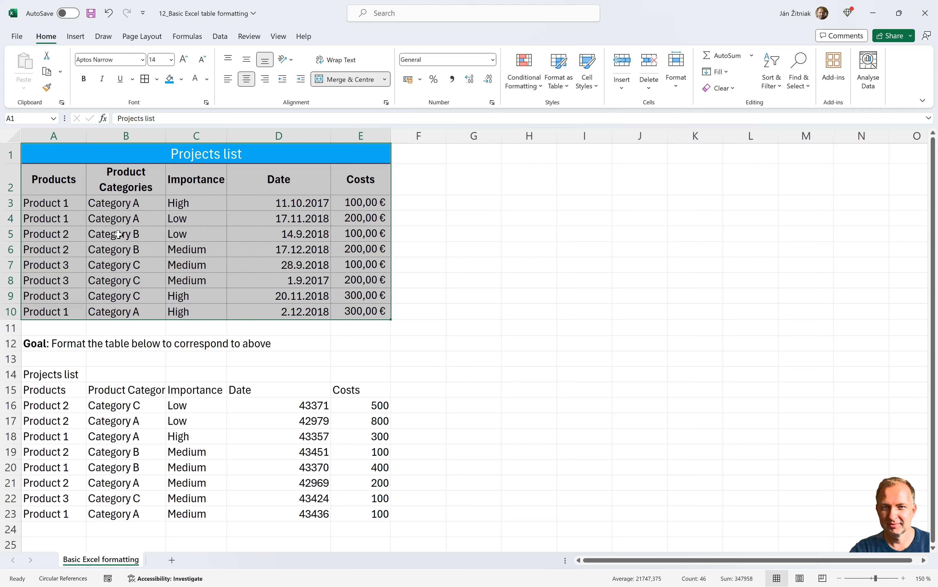
Merge and centre the lower table's Projects list title across A14:E14 and set its font size to 14
{"action": "left_click_drag", "start_coordinate": [43, 374], "coordinate": [371, 515]}
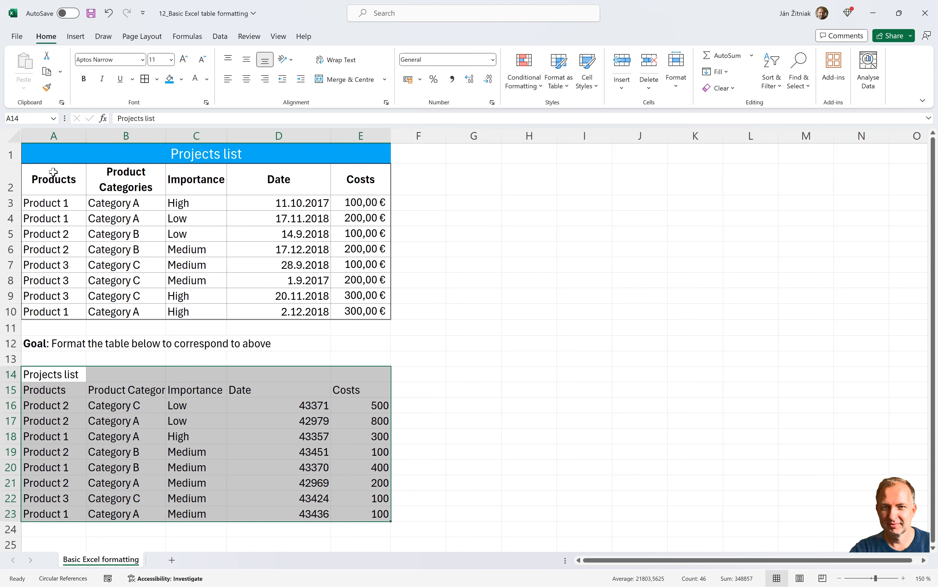
{"action": "left_click", "coordinate": [54, 155]}
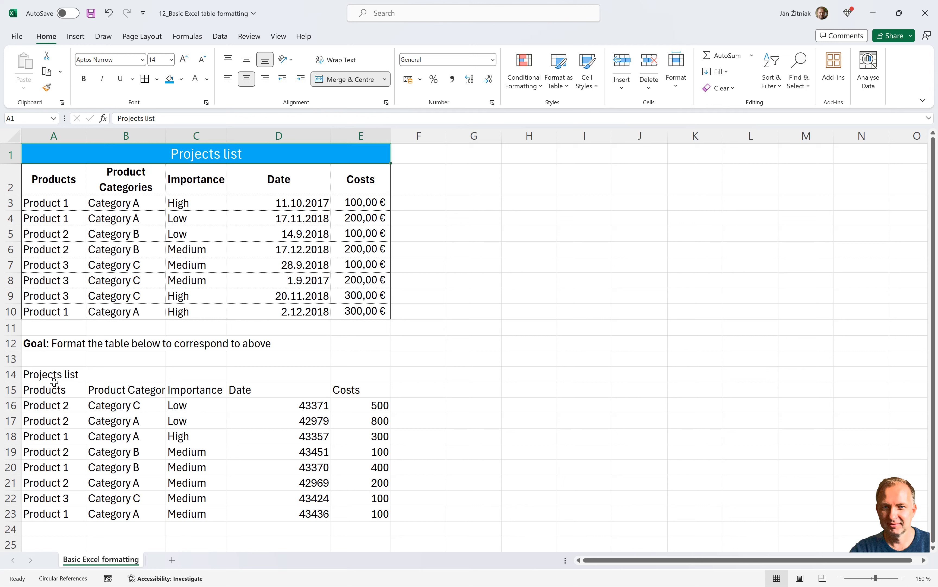
{"action": "left_click_drag", "start_coordinate": [49, 374], "coordinate": [351, 375]}
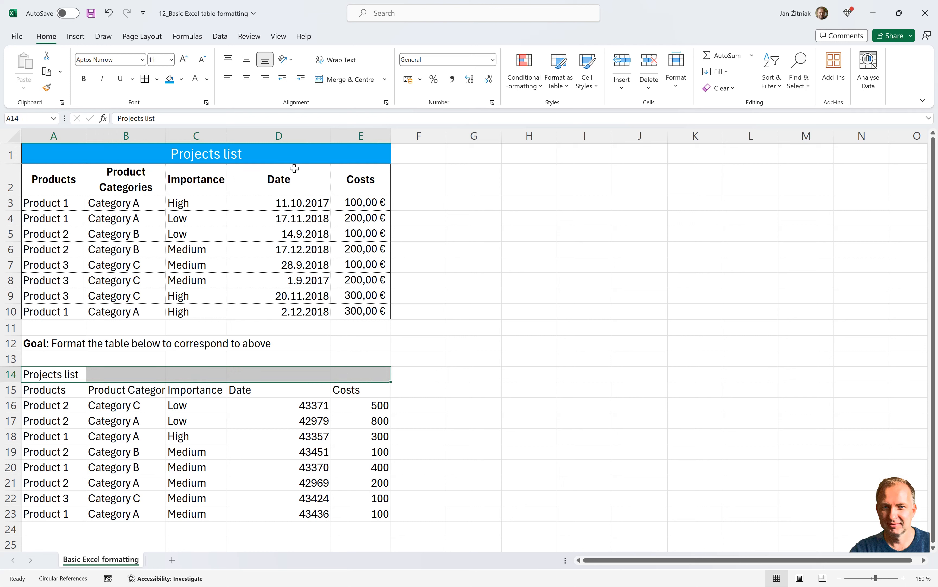
{"action": "left_click", "coordinate": [344, 82]}
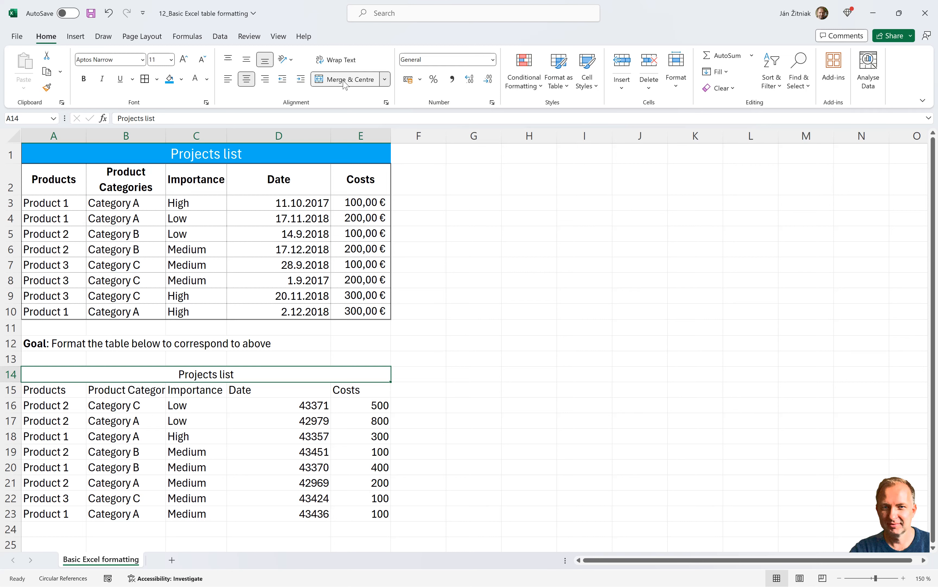
{"action": "left_click", "coordinate": [185, 62]}
{"action": "left_click", "coordinate": [184, 62]}
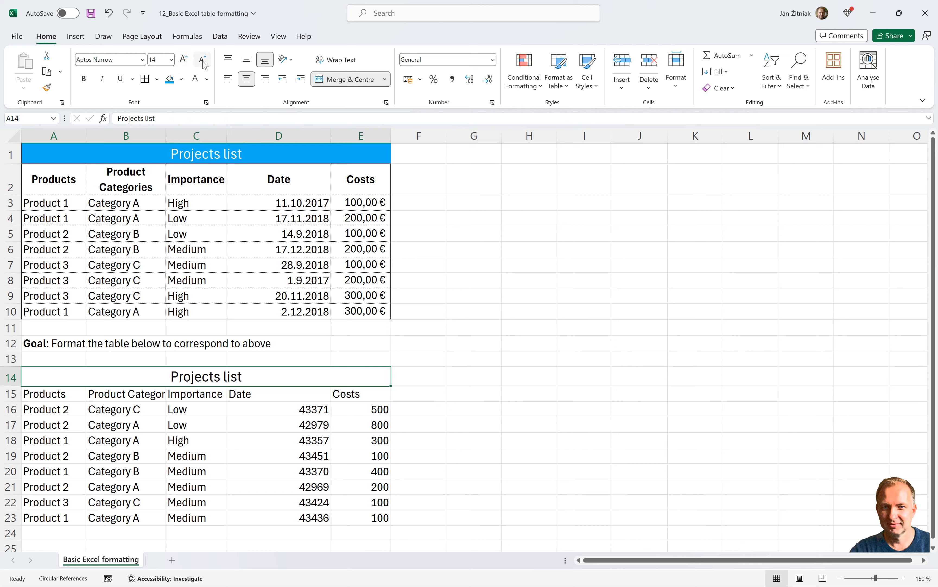
{"action": "left_click", "coordinate": [172, 60]}
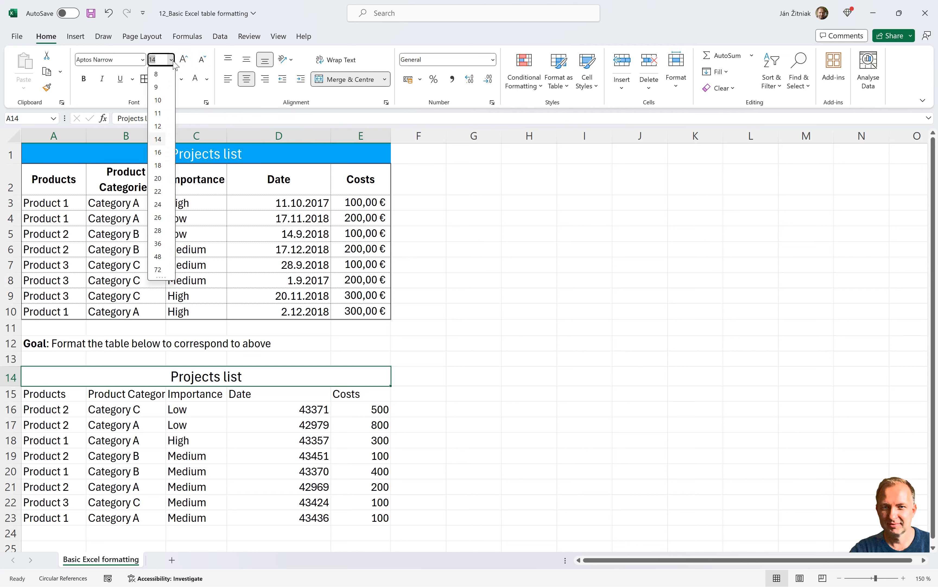
{"action": "left_click", "coordinate": [209, 74]}
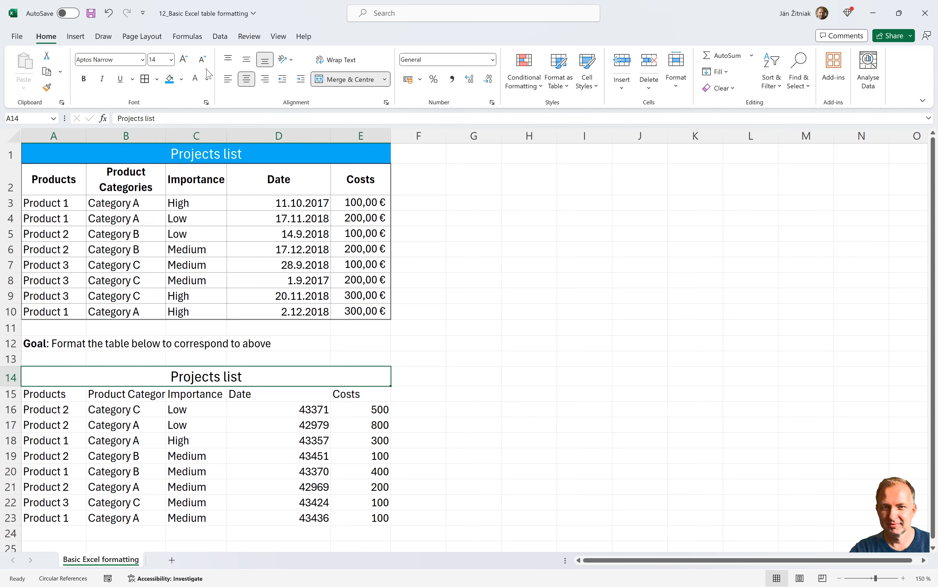
Give the merged title in row 14 a light blue fill and a white font colour
{"action": "left_click", "coordinate": [180, 82]}
{"action": "left_click", "coordinate": [224, 186]}
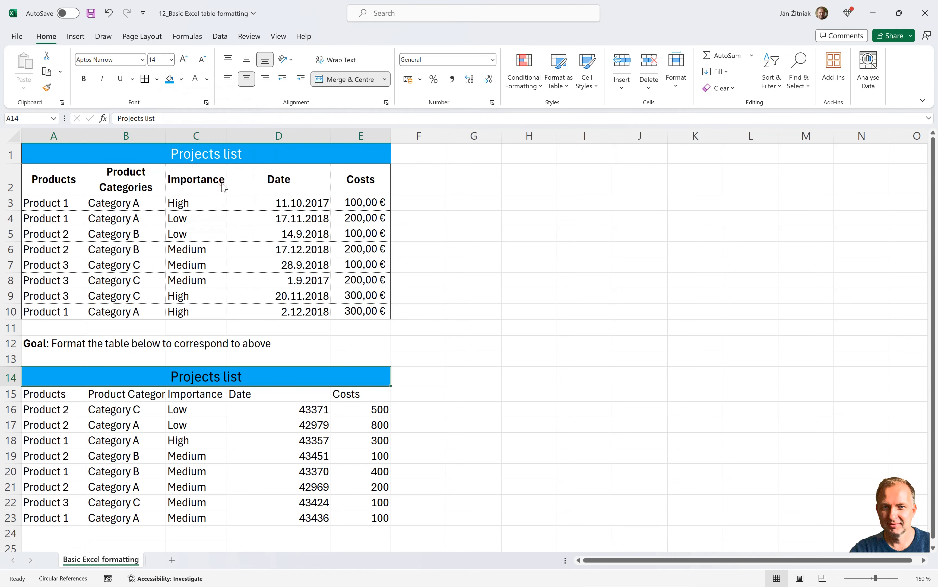
{"action": "left_click", "coordinate": [207, 78]}
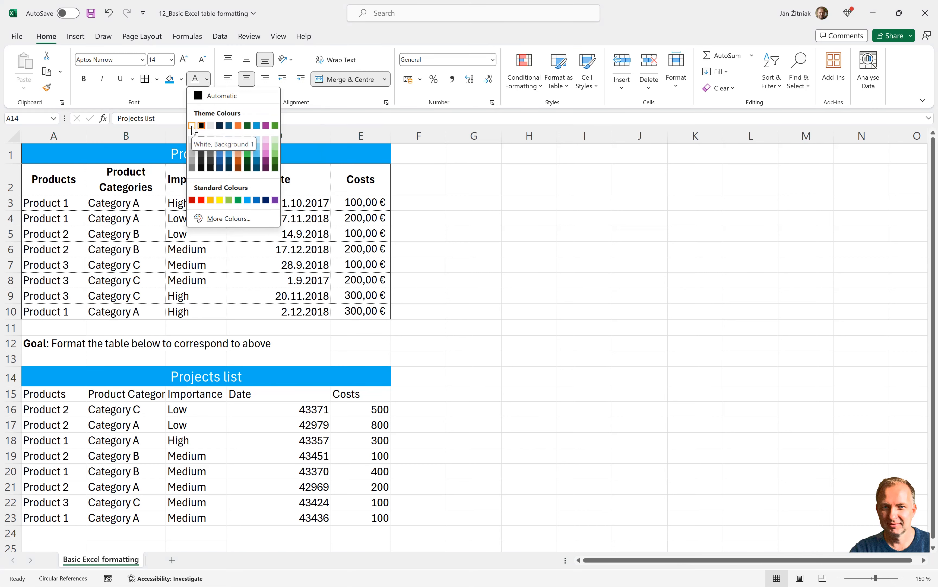
{"action": "left_click", "coordinate": [192, 125]}
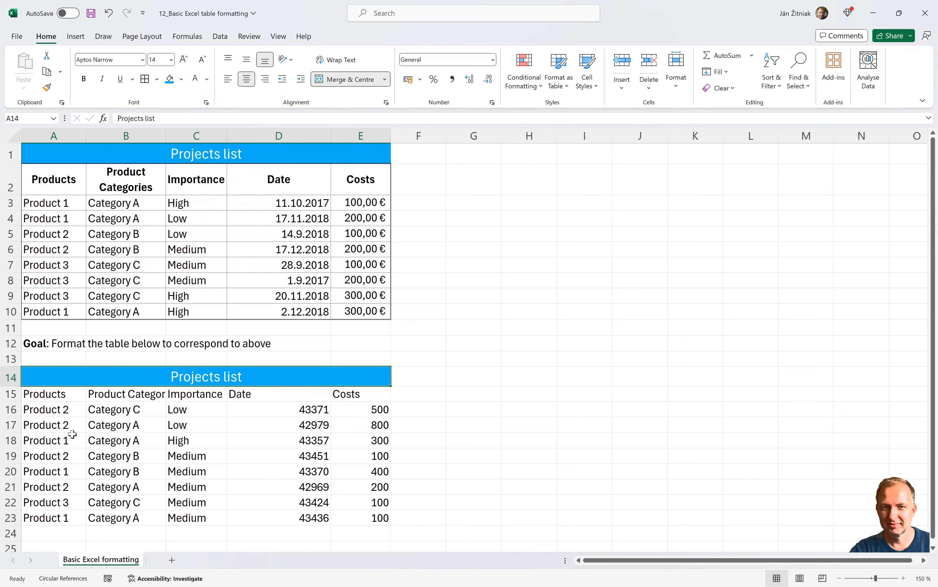
Make the column headers in A15:E15 bold and centred, with the Product Categories header text wrapped
{"action": "left_click_drag", "start_coordinate": [69, 393], "coordinate": [372, 393]}
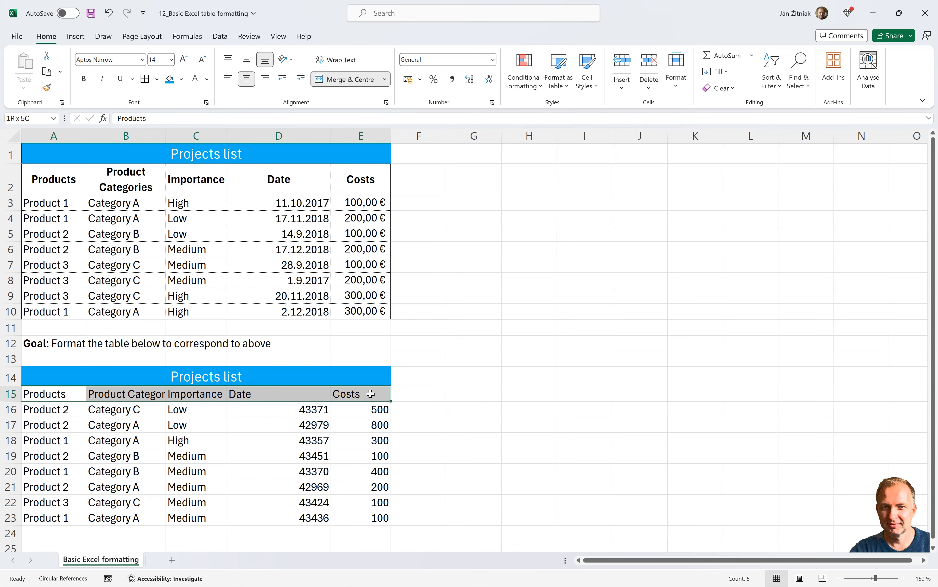
{"action": "left_click", "coordinate": [83, 80]}
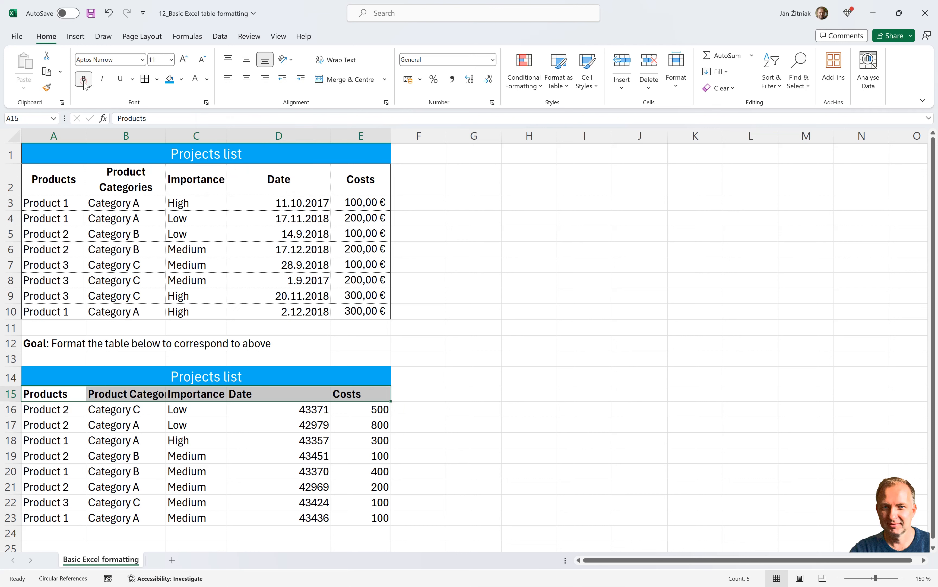
{"action": "left_click", "coordinate": [247, 82]}
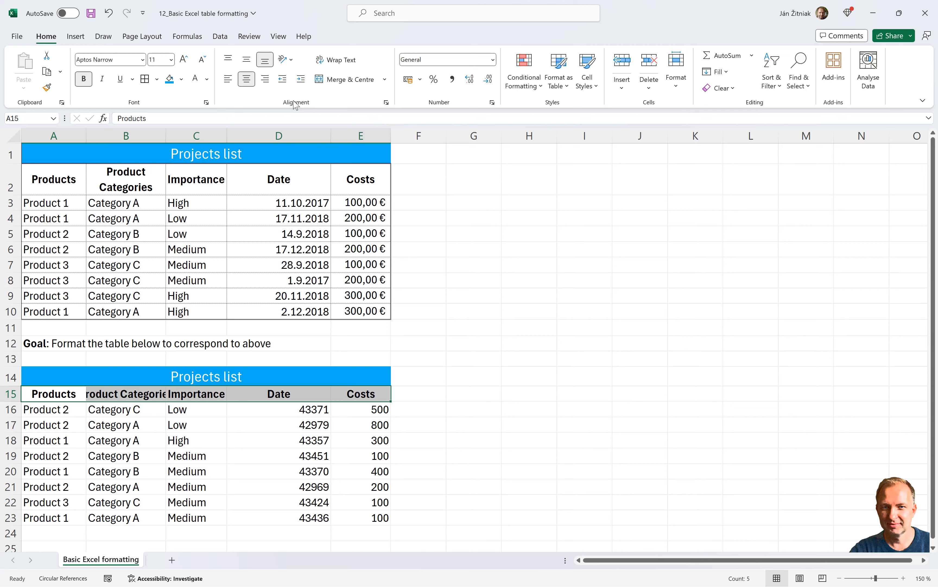
{"action": "left_click", "coordinate": [128, 389]}
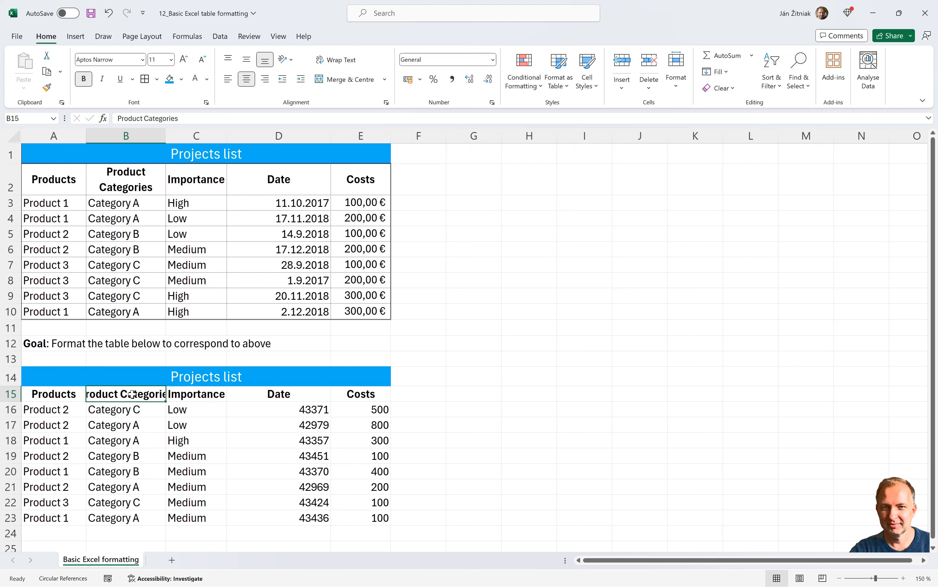
{"action": "left_click", "coordinate": [352, 60]}
Format the lower table's Date values in D16:D23 as Short Date
{"action": "left_click_drag", "start_coordinate": [274, 425], "coordinate": [274, 531]}
{"action": "left_click_drag", "start_coordinate": [290, 198], "coordinate": [293, 311]}
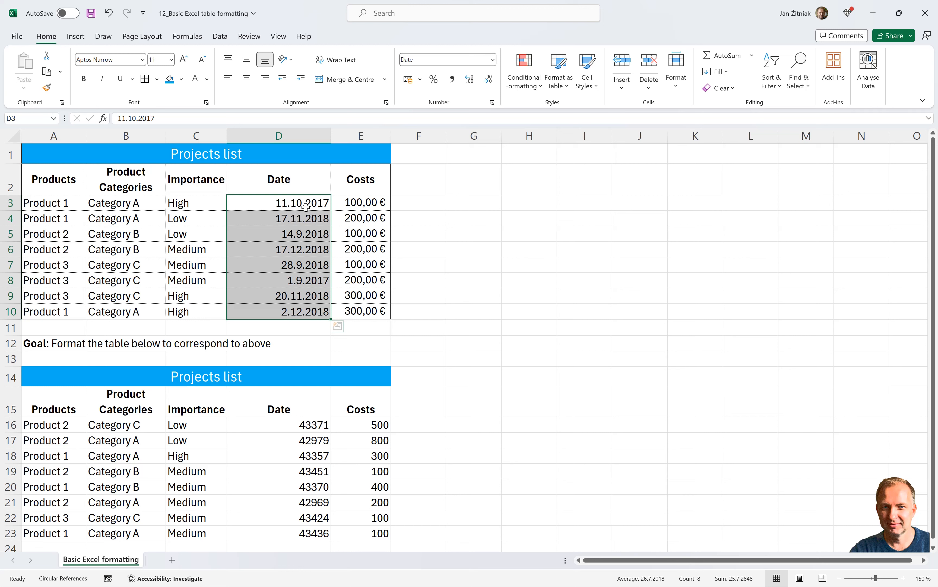
{"action": "left_click_drag", "start_coordinate": [282, 425], "coordinate": [278, 532]}
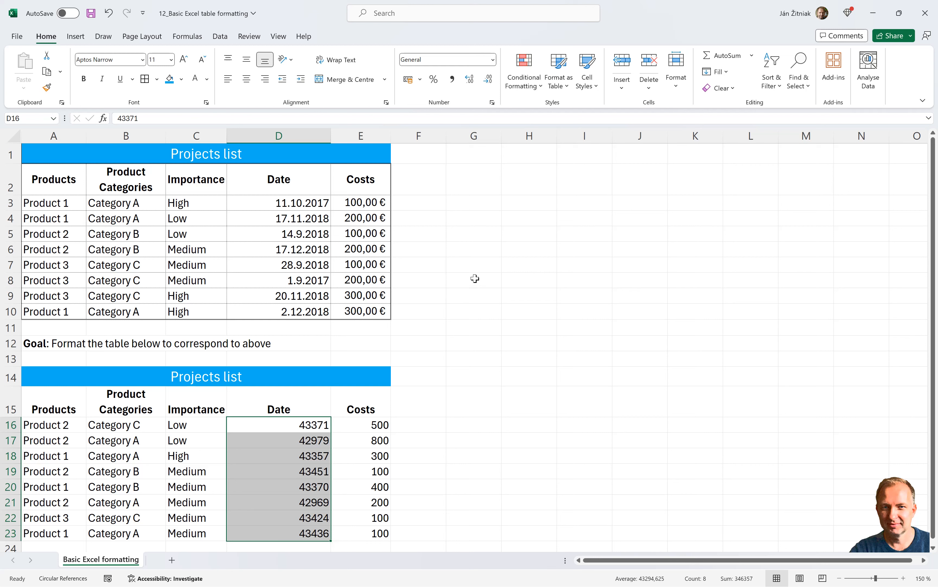
{"action": "left_click", "coordinate": [493, 61]}
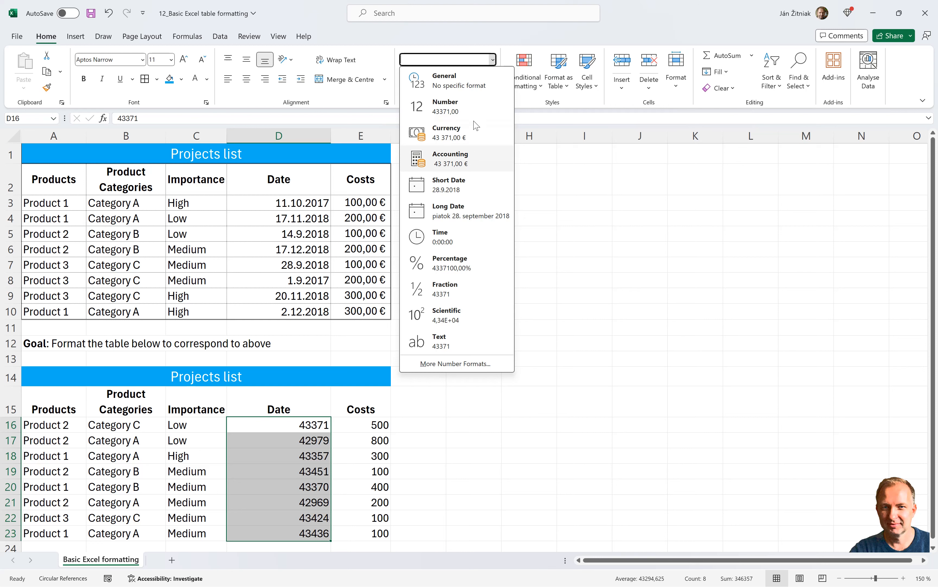
{"action": "left_click", "coordinate": [464, 180]}
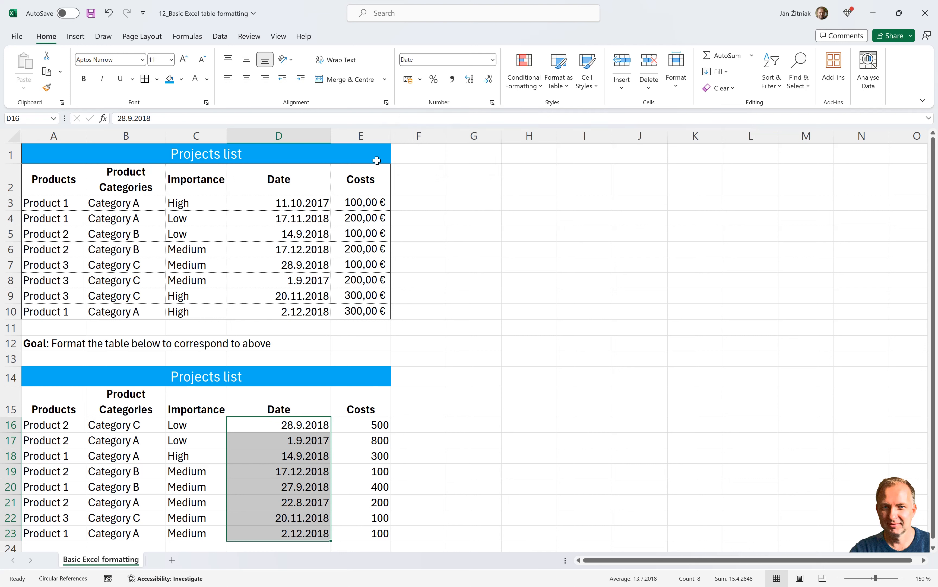
Apply the Currency number format to the lower table's Costs values in E16:E23
{"action": "left_click_drag", "start_coordinate": [367, 424], "coordinate": [367, 535]}
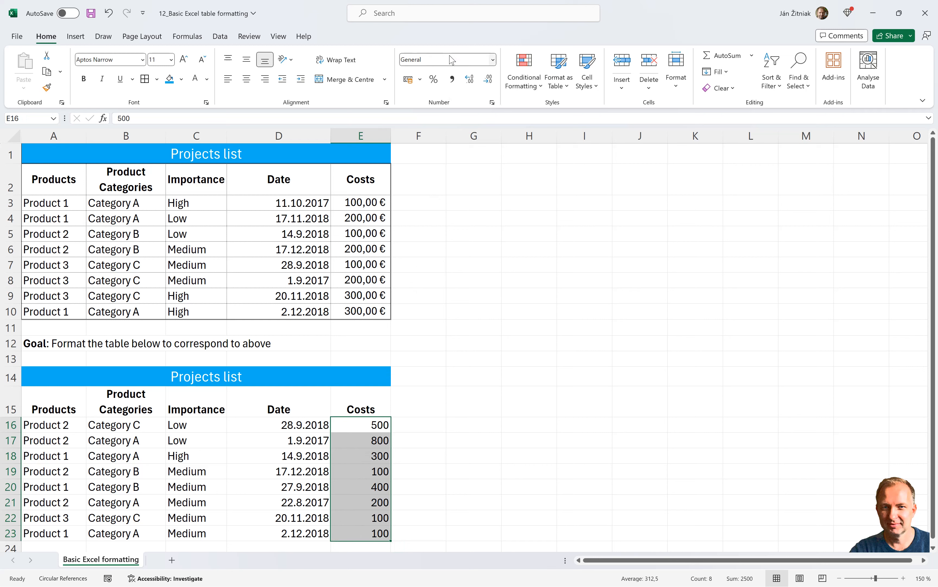
{"action": "left_click", "coordinate": [493, 61]}
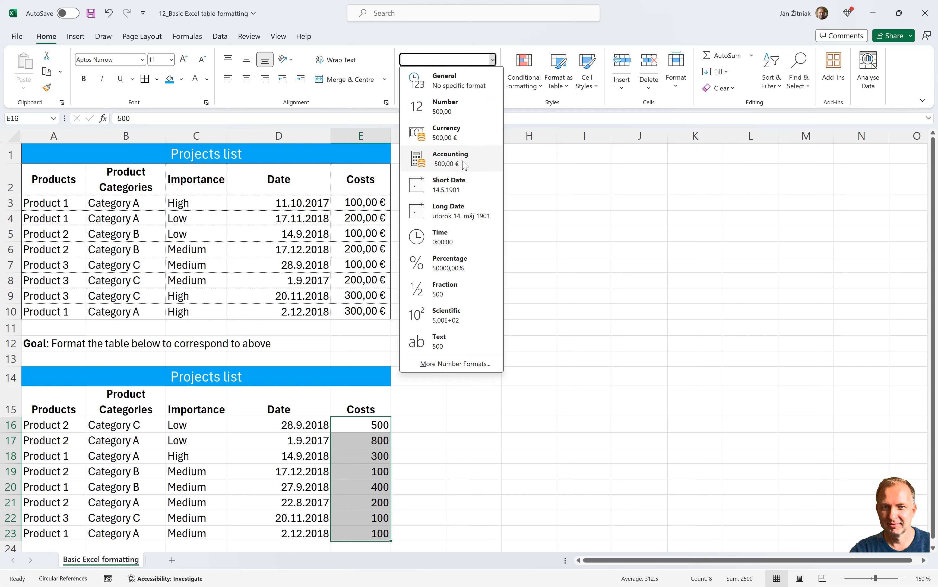
{"action": "left_click", "coordinate": [461, 140]}
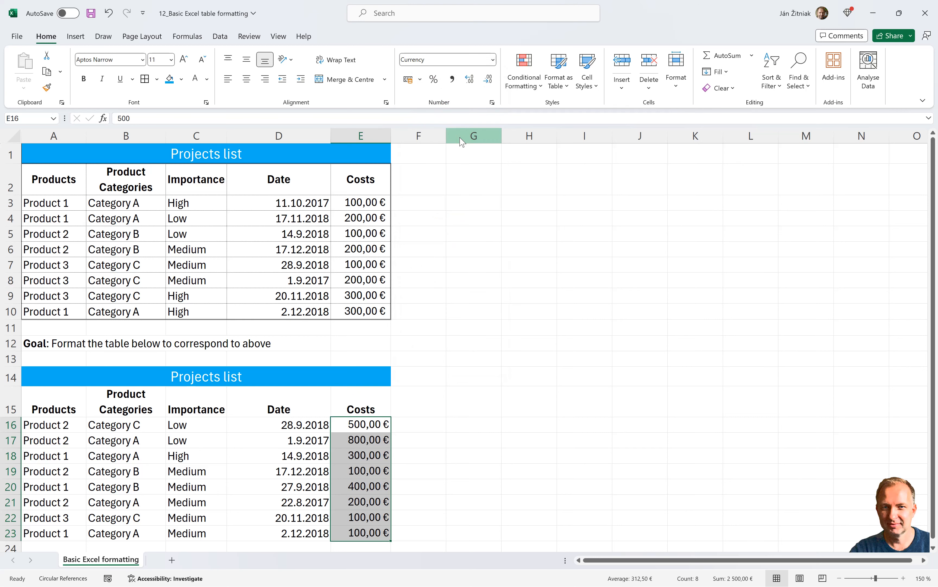
{"action": "left_click", "coordinate": [421, 80]}
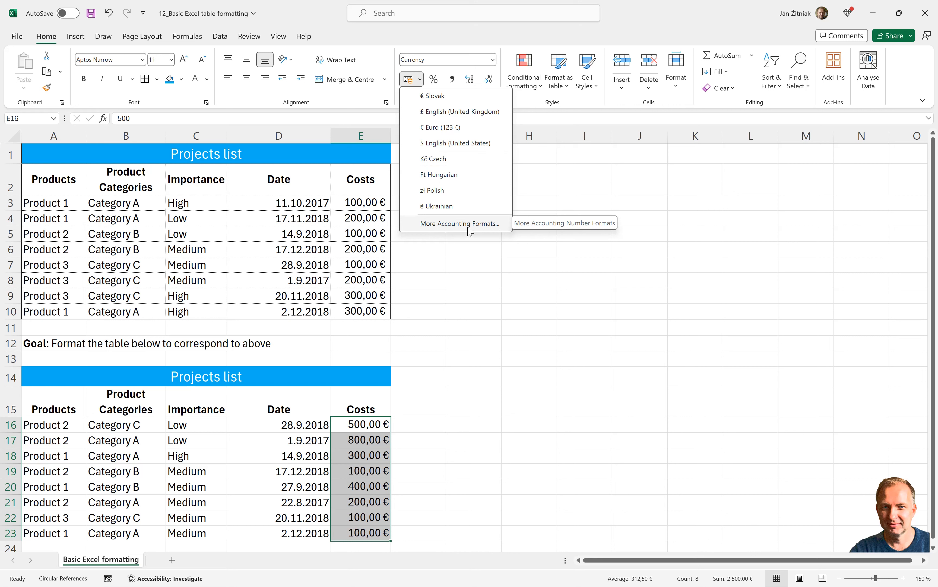
{"action": "left_click", "coordinate": [346, 431]}
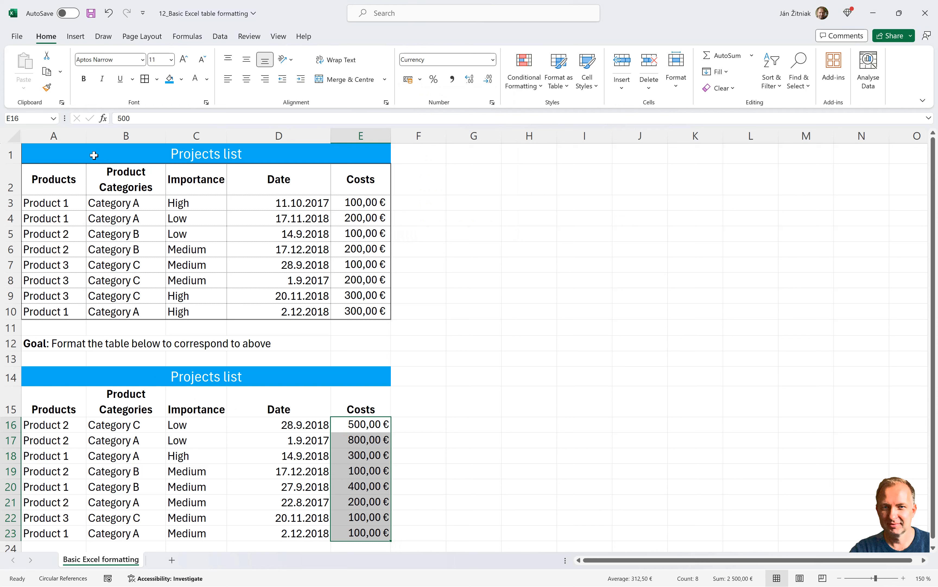
Apply All Borders and Thick Outside Borders to the whole lower table, A14:E23
{"action": "left_click_drag", "start_coordinate": [49, 175], "coordinate": [384, 312]}
{"action": "left_click", "coordinate": [383, 202]}
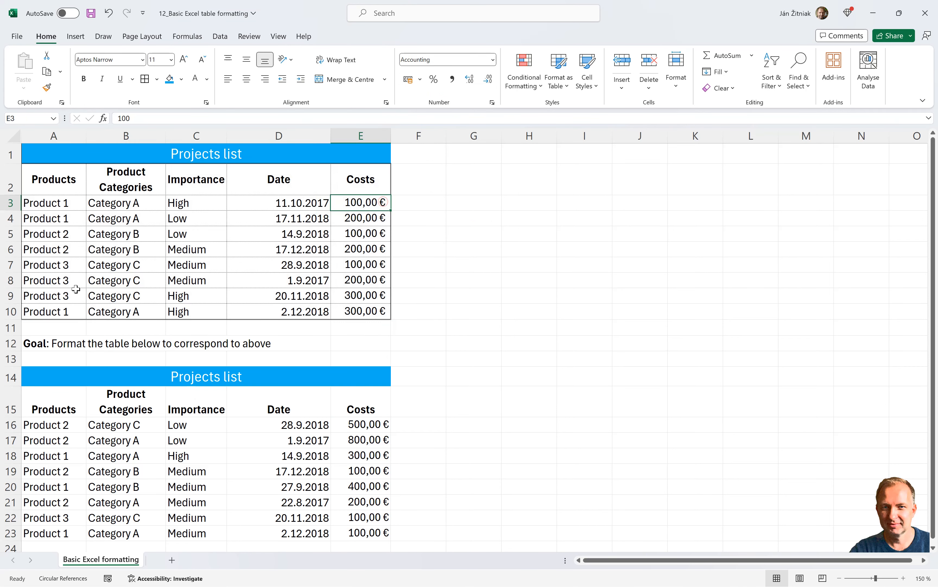
{"action": "left_click_drag", "start_coordinate": [42, 375], "coordinate": [338, 533]}
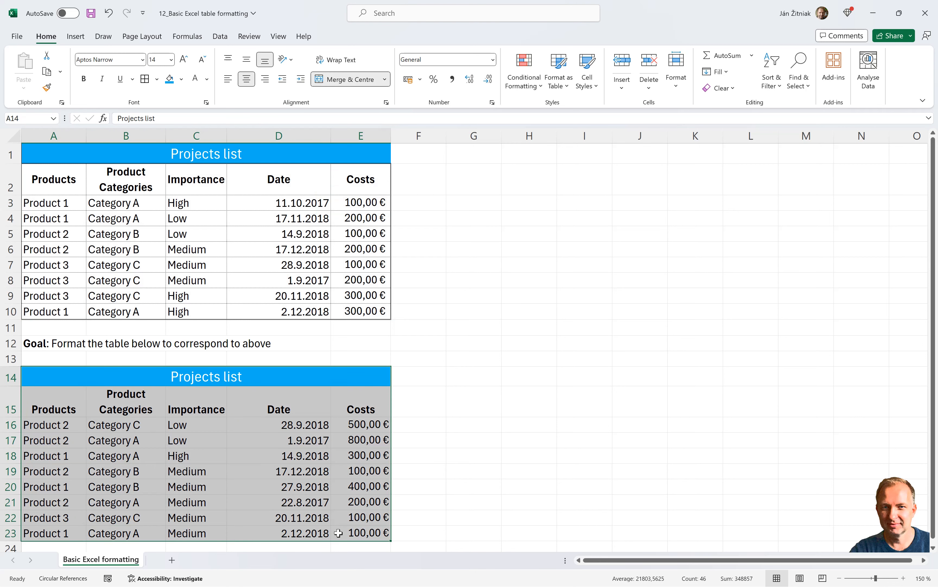
{"action": "left_click", "coordinate": [157, 79]}
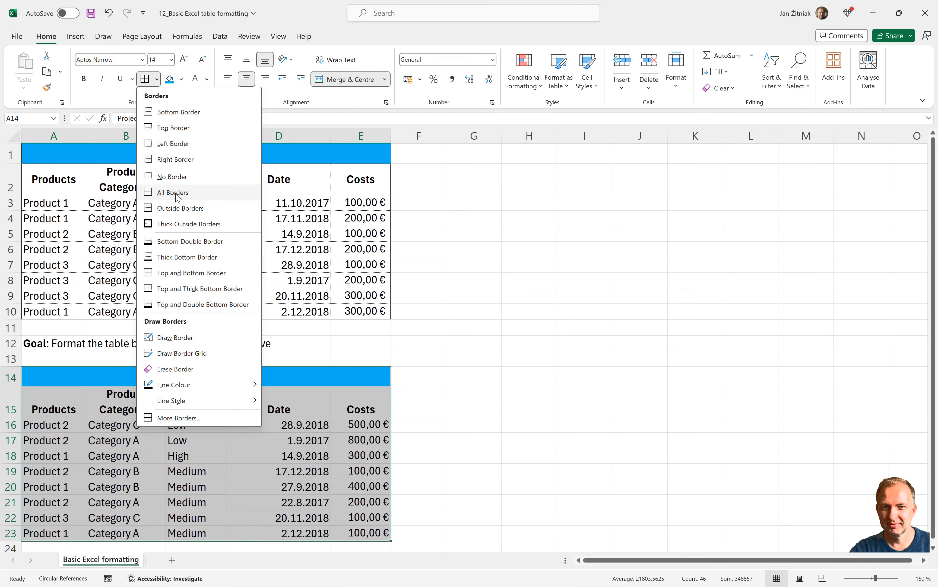
{"action": "left_click", "coordinate": [180, 194]}
{"action": "left_click", "coordinate": [157, 79]}
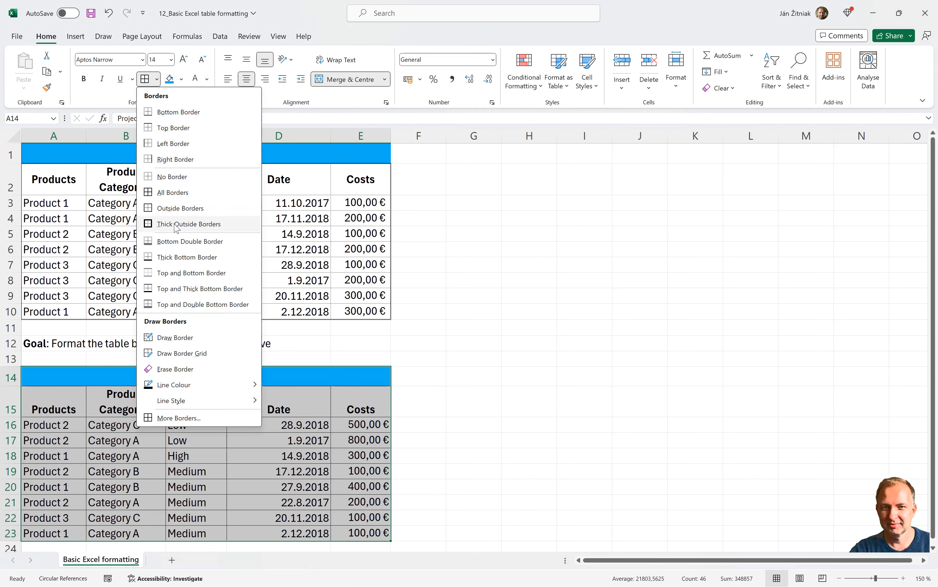
{"action": "left_click", "coordinate": [188, 224]}
{"action": "left_click", "coordinate": [569, 394]}
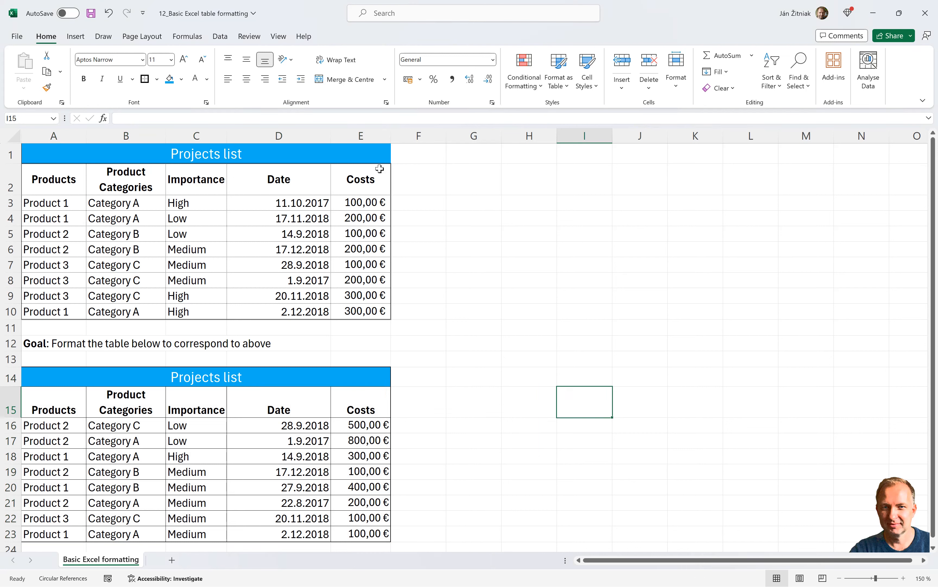
Customise the borders of A15:E23 with the finest line style inside and a heavier line as the outline
{"action": "left_click_drag", "start_coordinate": [87, 398], "coordinate": [367, 525]}
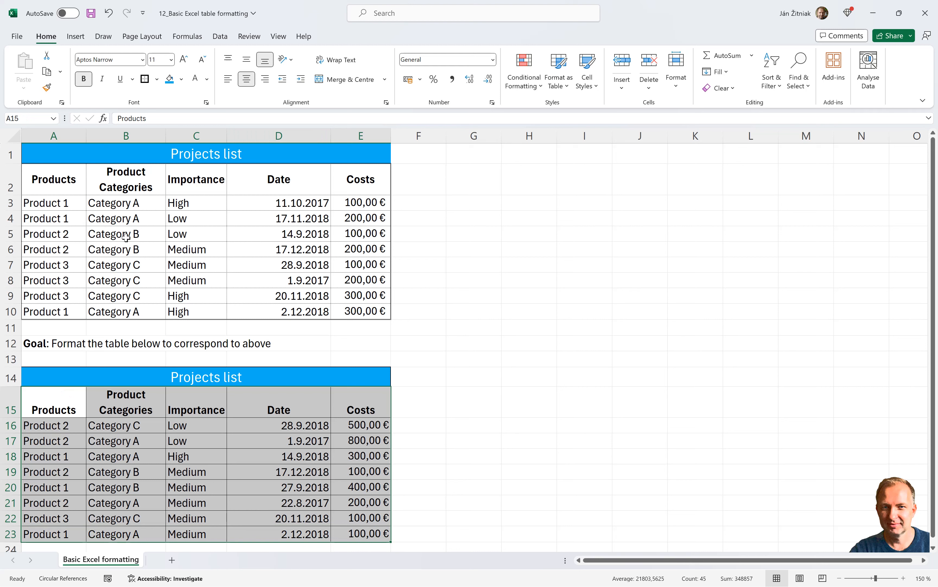
{"action": "left_click", "coordinate": [157, 79]}
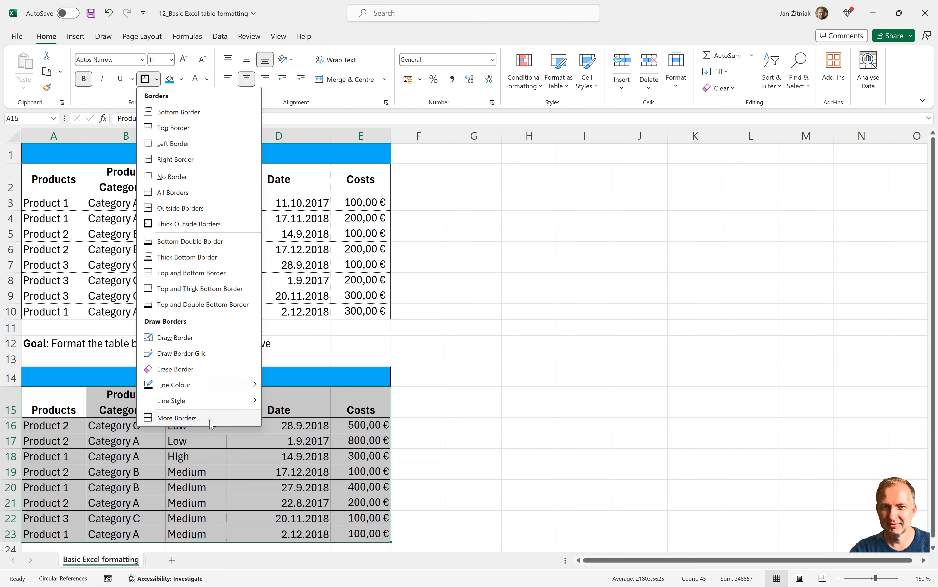
{"action": "left_click", "coordinate": [178, 417]}
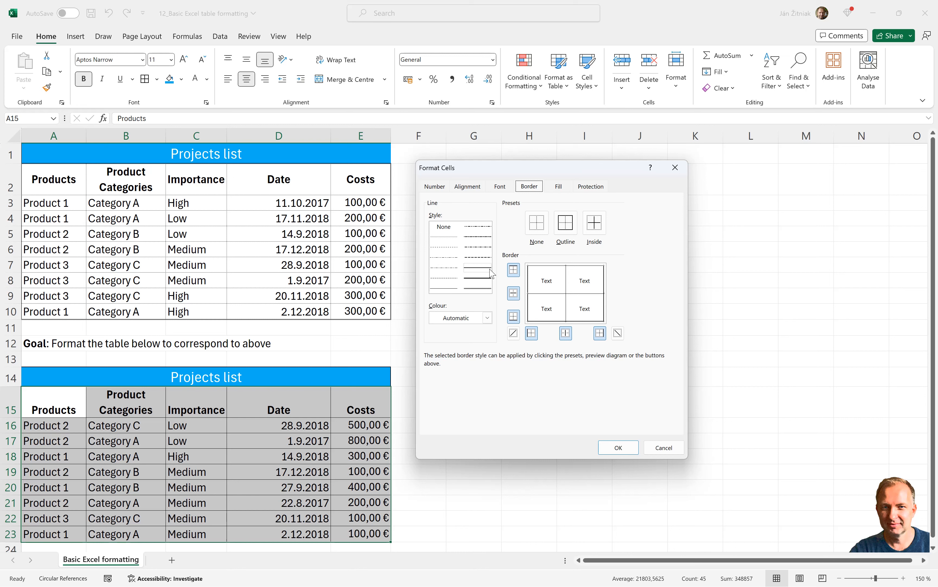
{"action": "left_click", "coordinate": [444, 237]}
{"action": "left_click", "coordinate": [599, 229]}
{"action": "left_click", "coordinate": [473, 289]}
{"action": "left_click", "coordinate": [568, 228]}
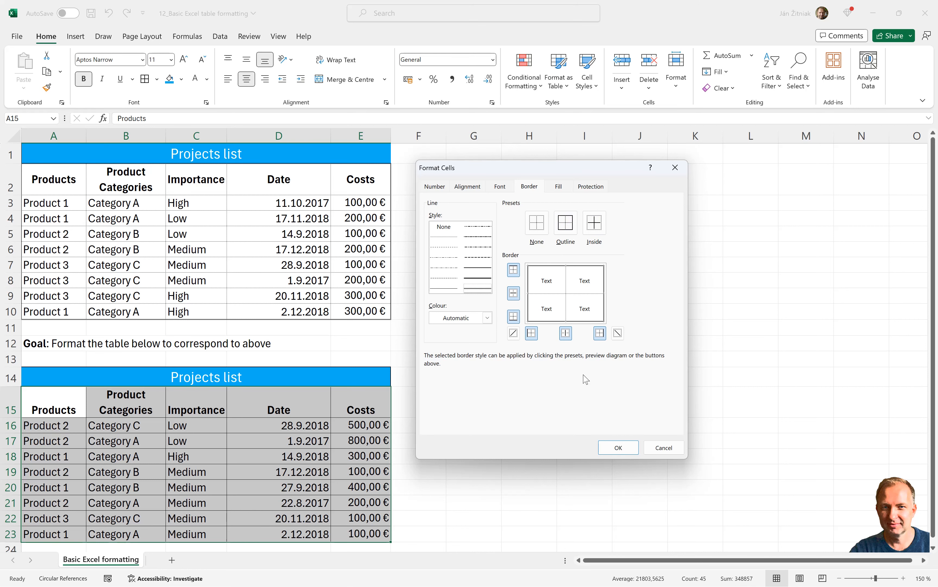
{"action": "left_click", "coordinate": [615, 447]}
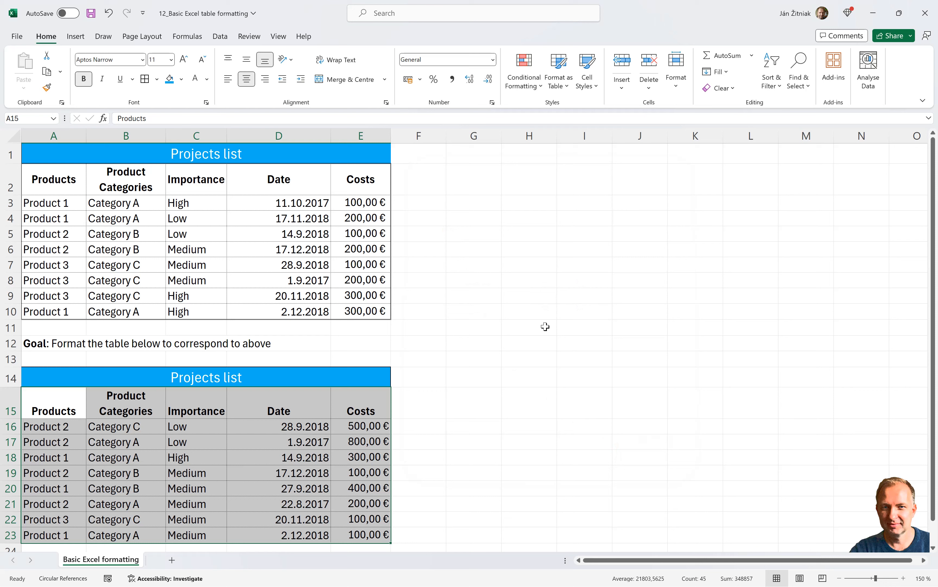
{"action": "left_click", "coordinate": [574, 314]}
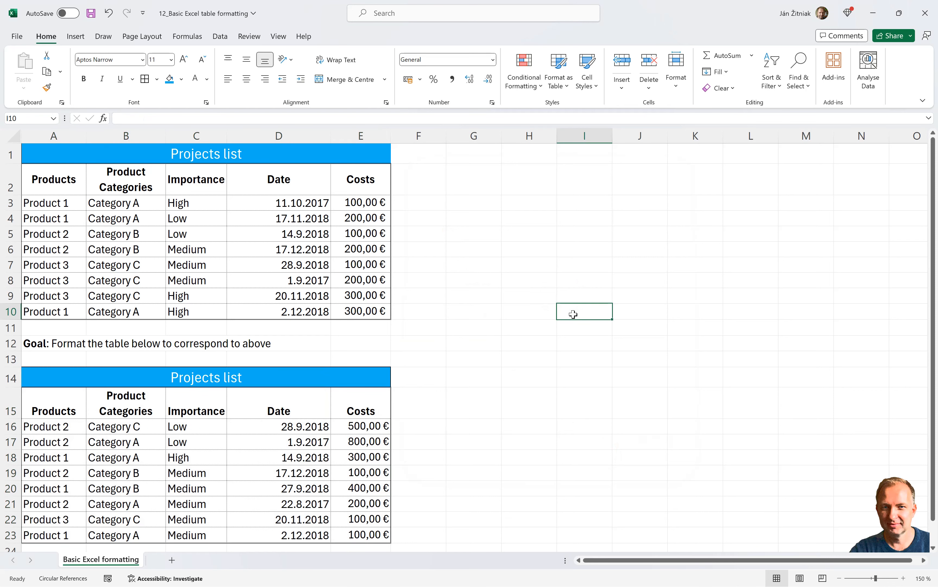